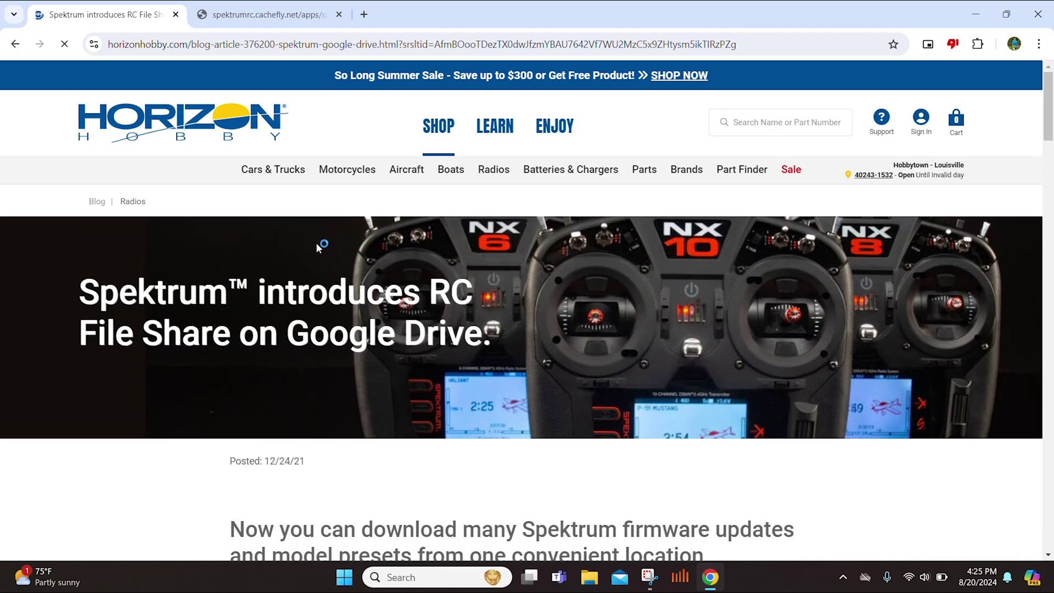
Step: Scroll through the Horizon Hobby article and follow its 'Go To Spektrum File Share Drive' link
scroll(414, 324, "down", 1)
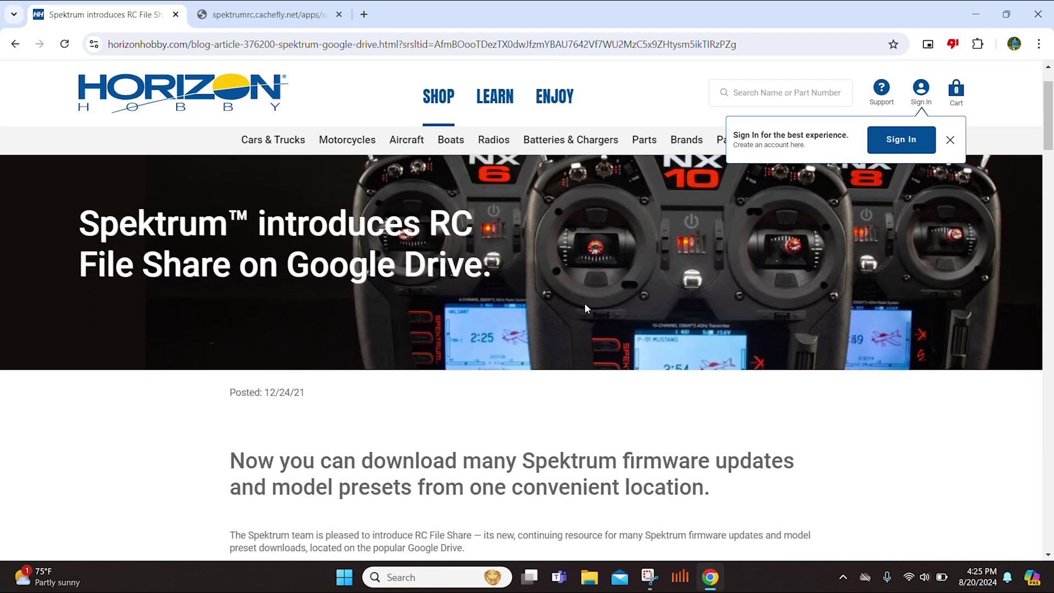
scroll(601, 318, "down", 6)
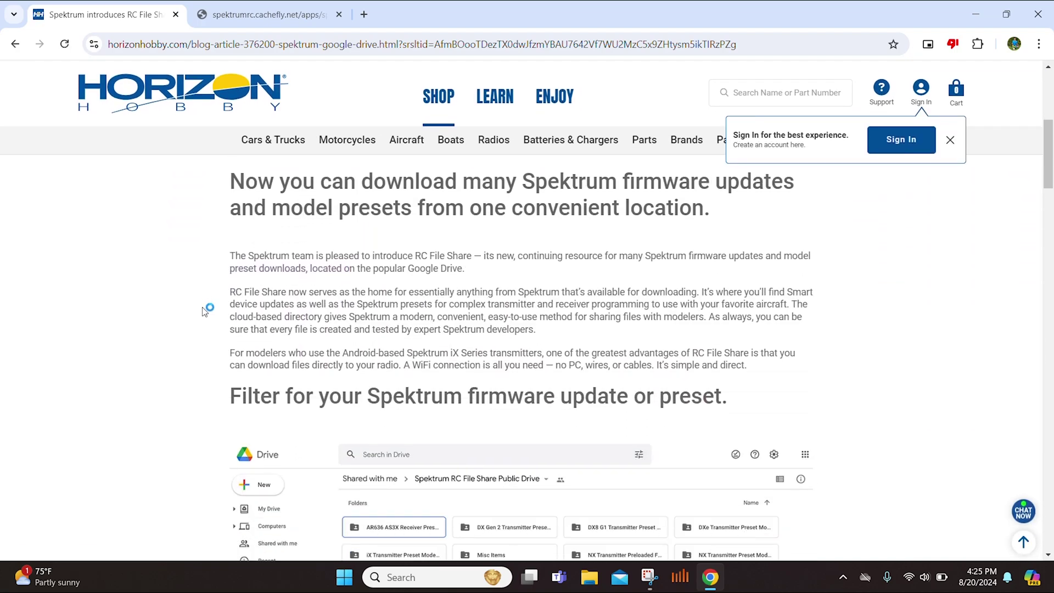
scroll(306, 285, "down", 14)
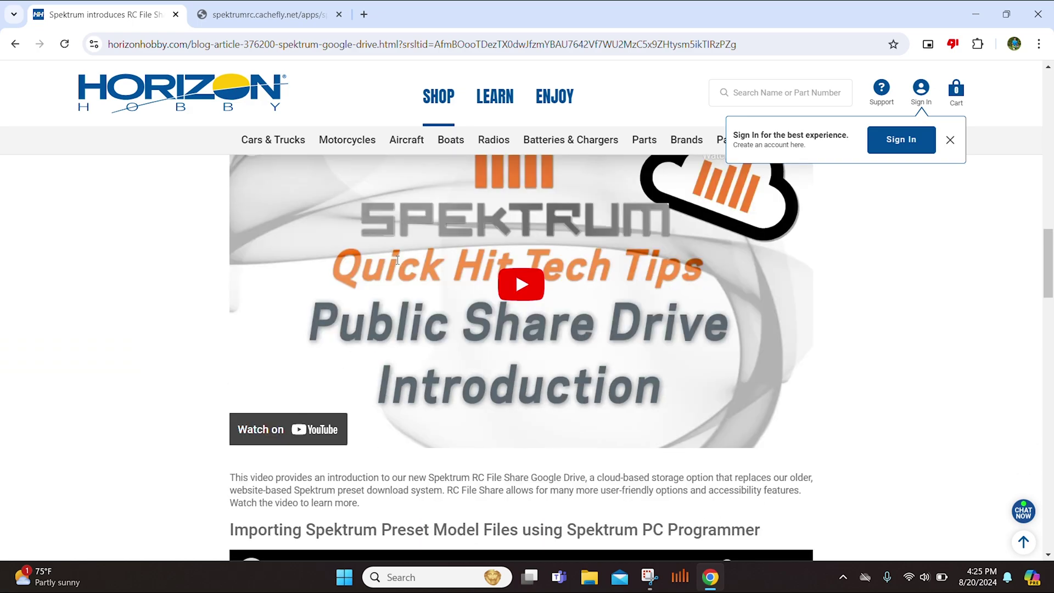
scroll(398, 259, "down", 5)
scroll(397, 260, "up", 1)
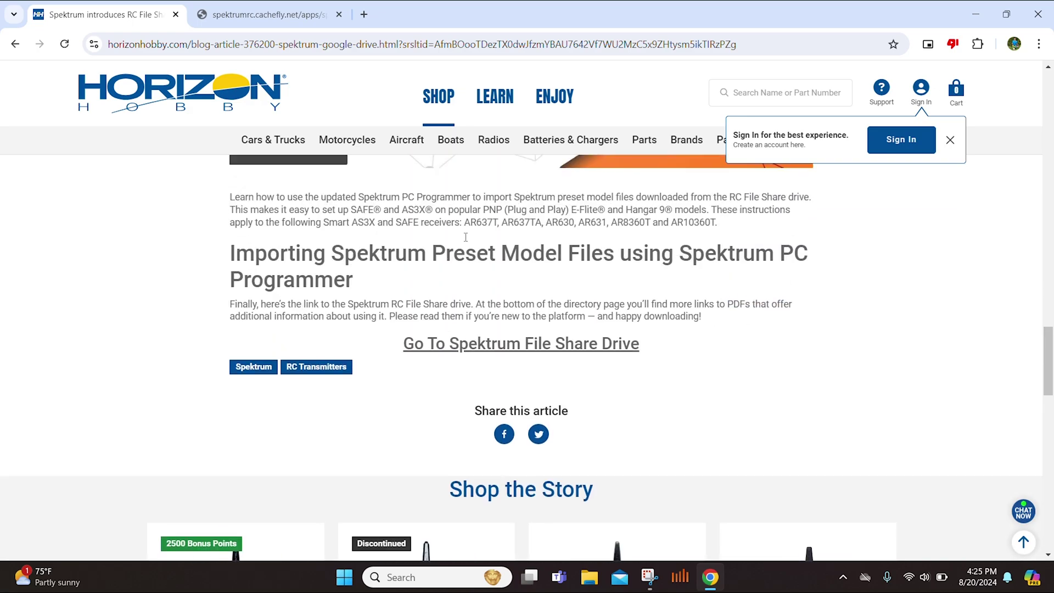
mouse_move(451, 213)
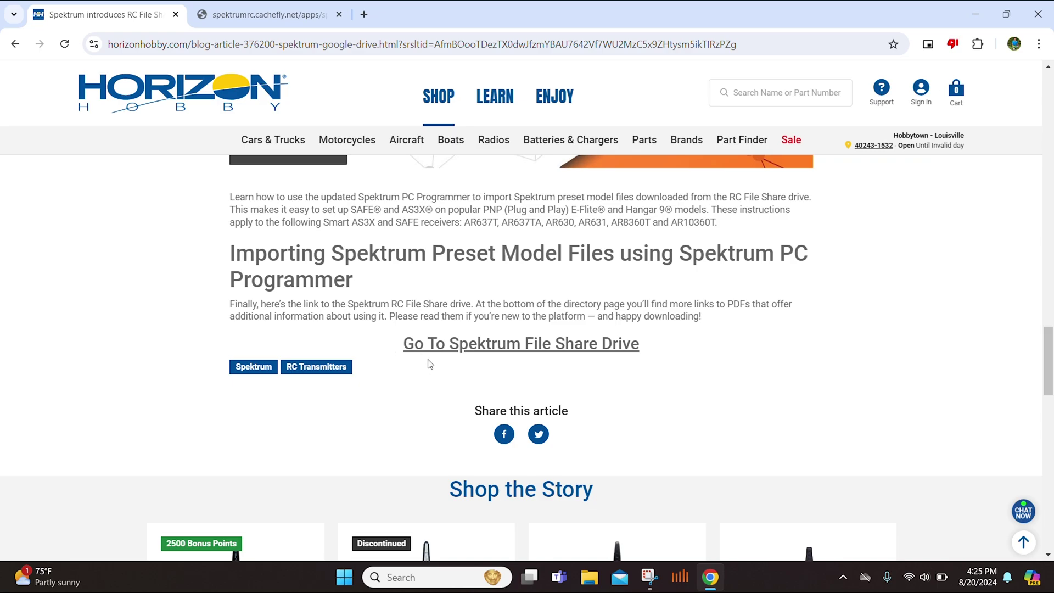
left_click(529, 349)
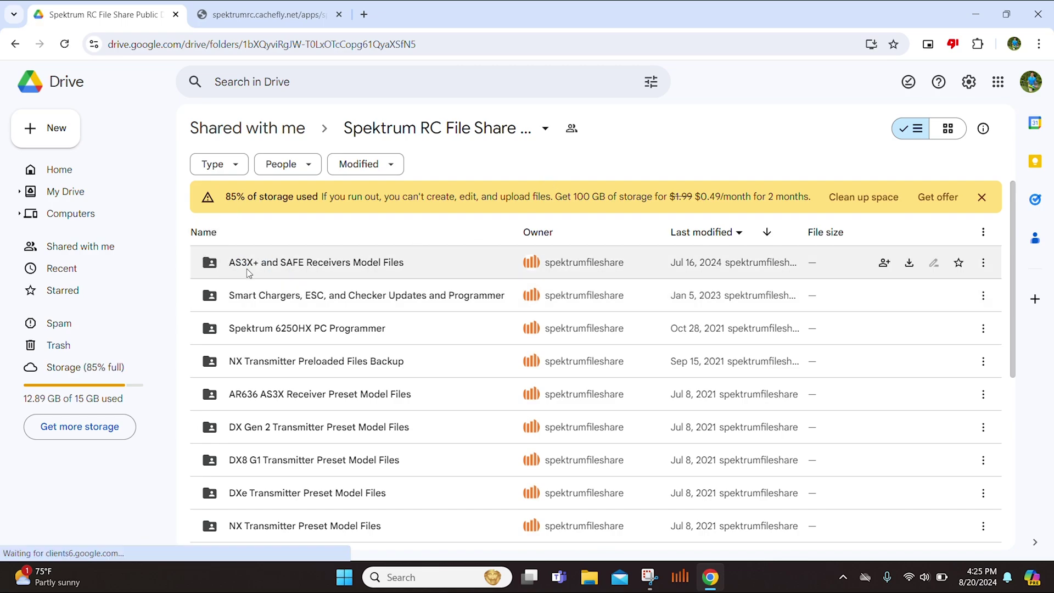
Step: Open the AS3X+ and SAFE Receivers Model Files folder, download the EFL01950 Eratix 3D preset, and return to Spektrum Programmer
double_click(348, 271)
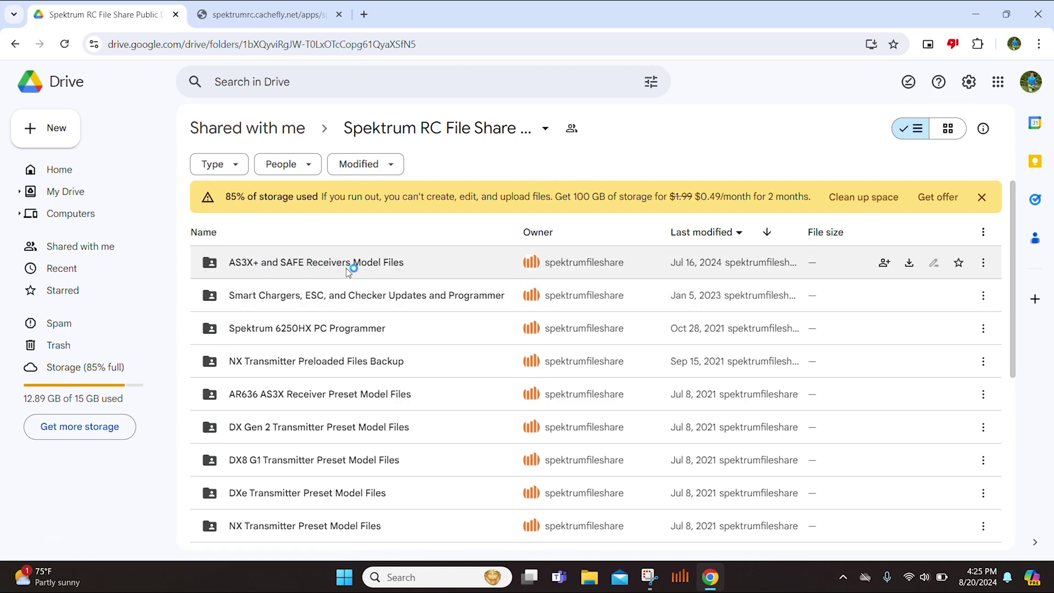
left_click(349, 268)
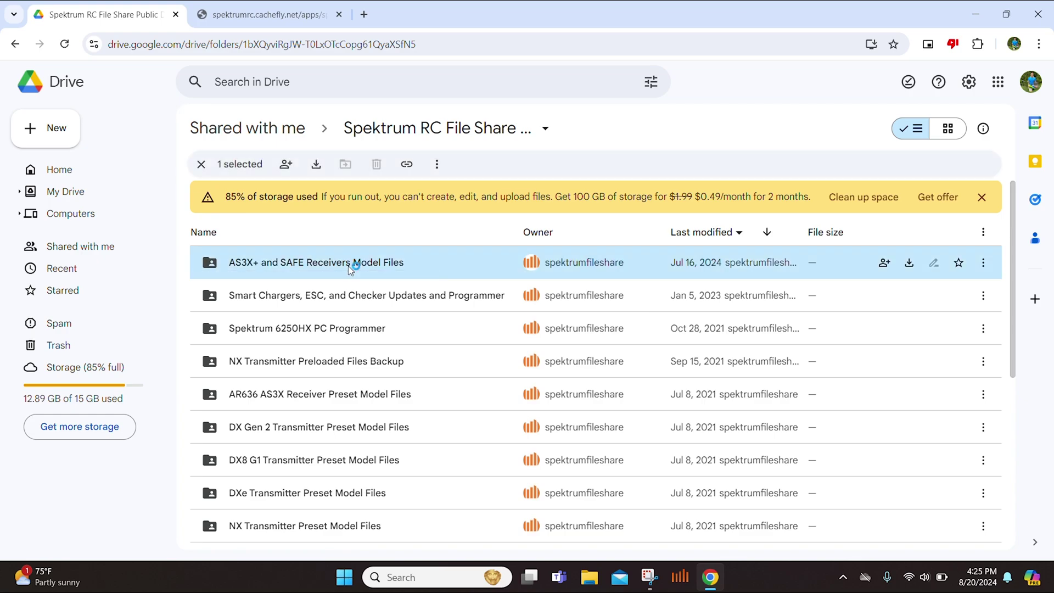
double_click(348, 266)
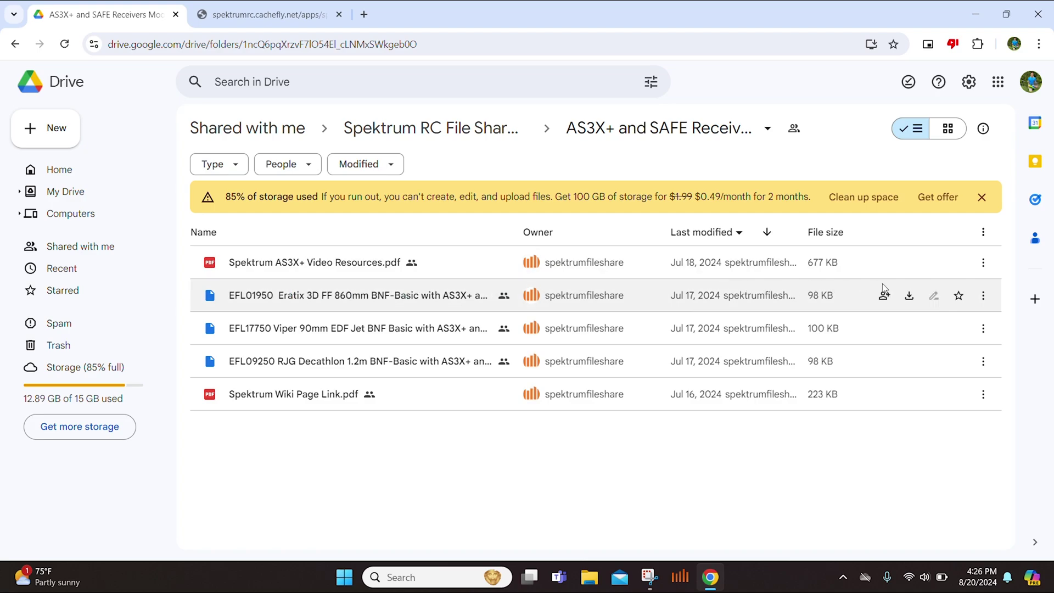
left_click(909, 297)
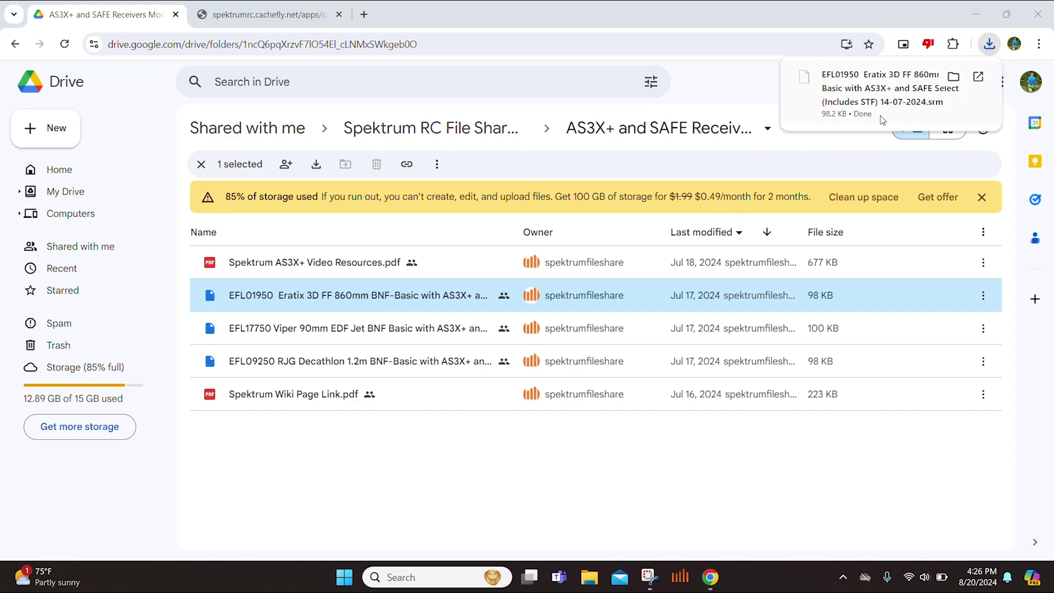
left_click(688, 578)
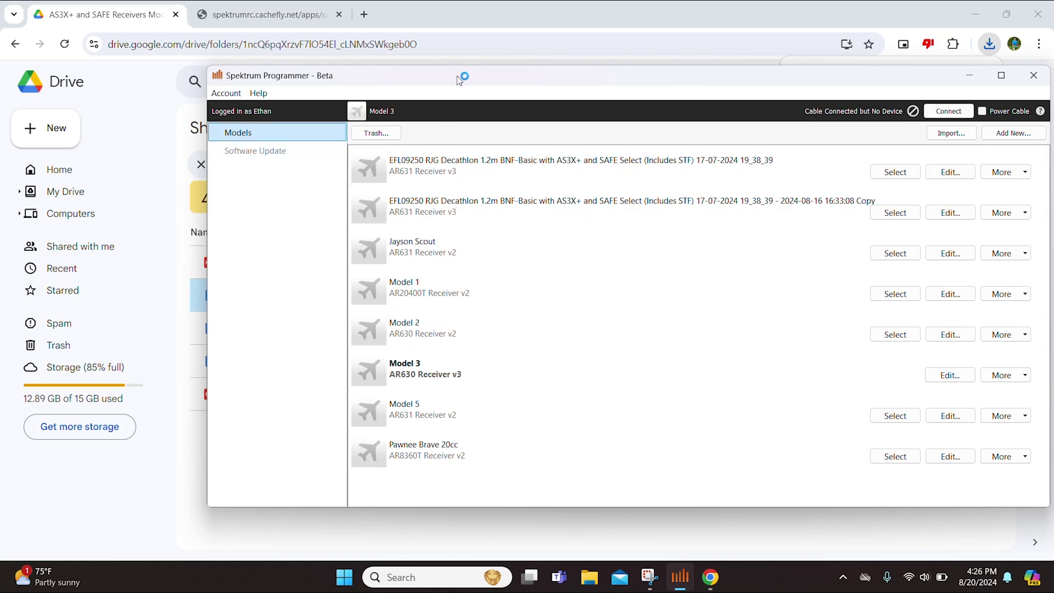
Step: Reposition the Spektrum Programmer window and check in Help > About that the version is 3.9
left_click_drag(460, 79, 415, 87)
left_click_drag(360, 89, 358, 103)
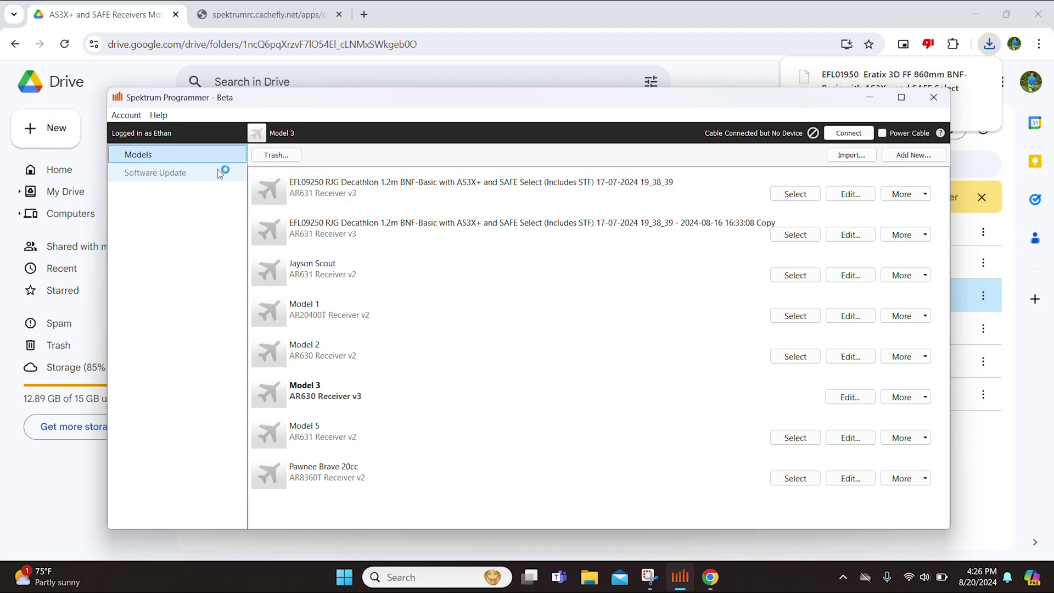
left_click(158, 115)
left_click(175, 133)
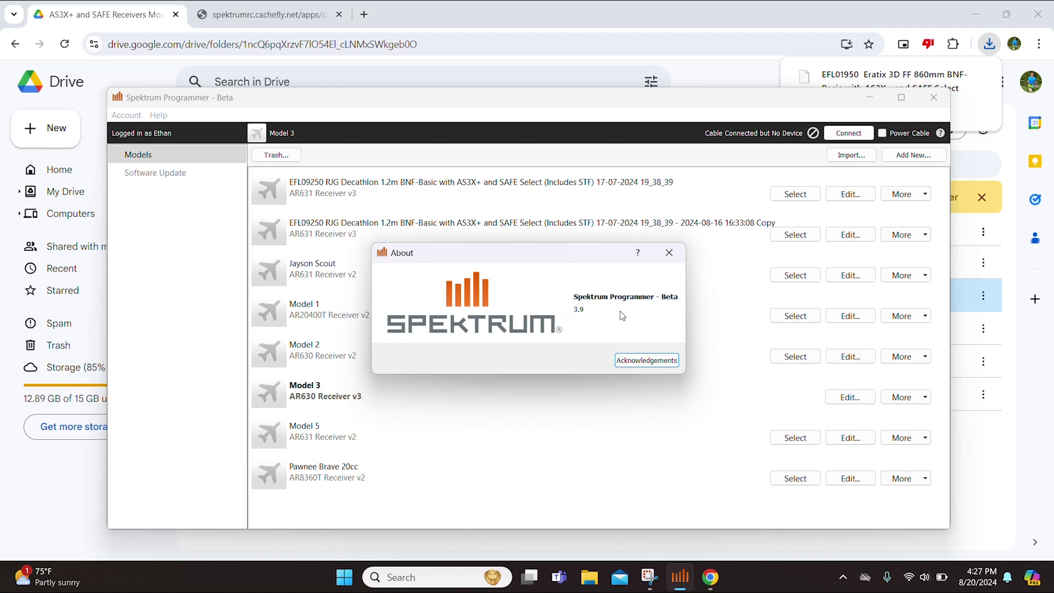
Step: Confirm on the Spektrum Programmer web page that 3.9 is the latest release, then close the About dialog
left_click(245, 16)
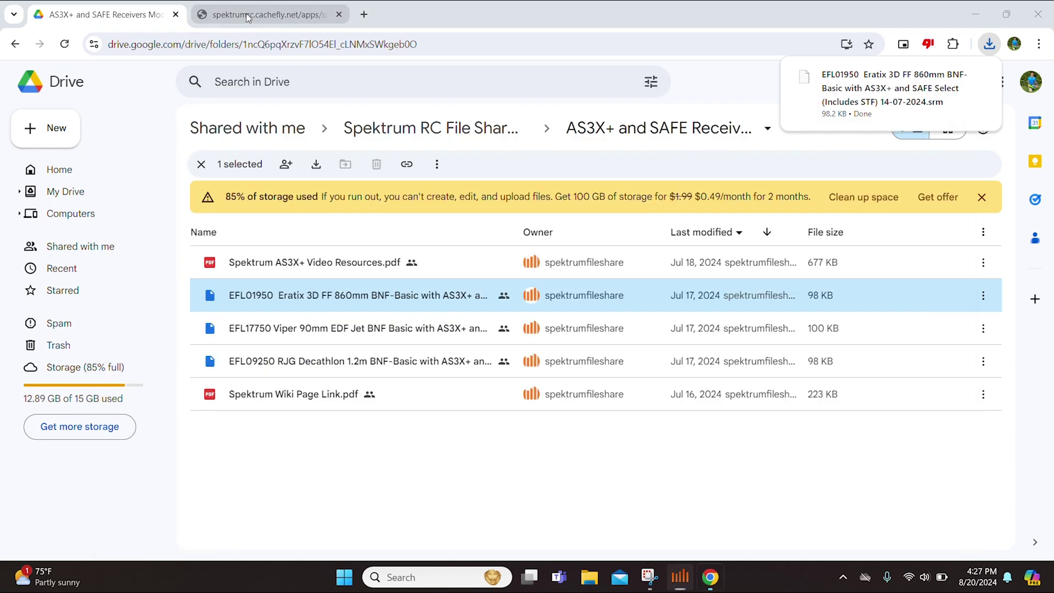
scroll(83, 153, "down", 2)
scroll(82, 154, "up", 2)
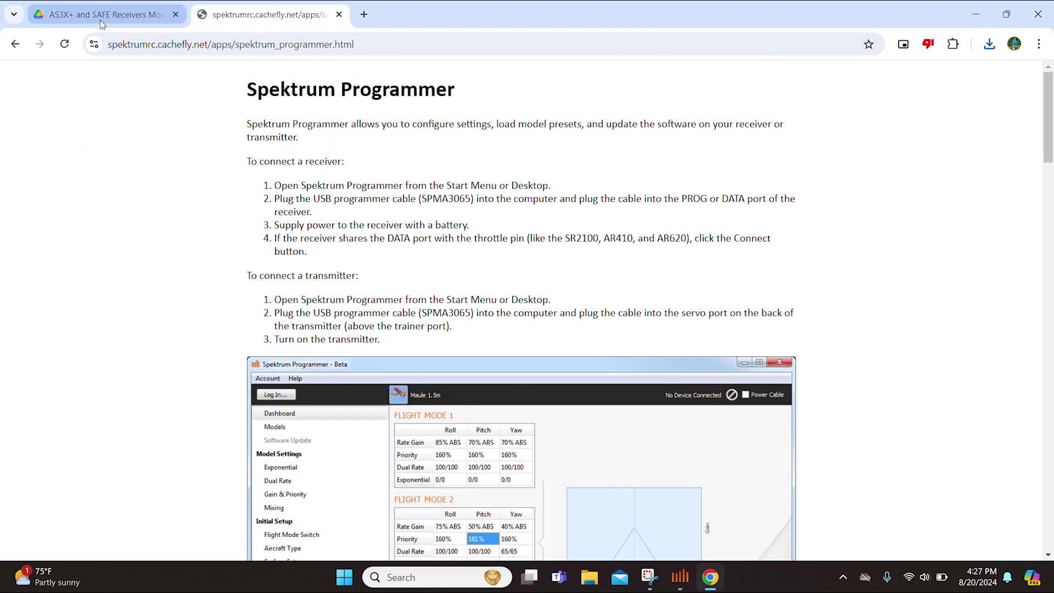
left_click(15, 44)
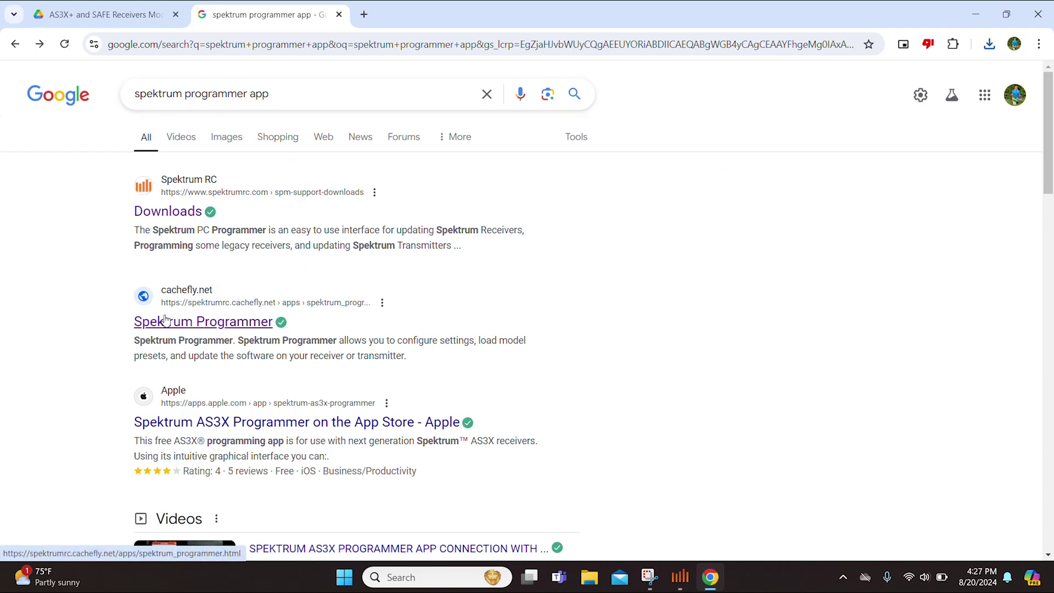
left_click(216, 317)
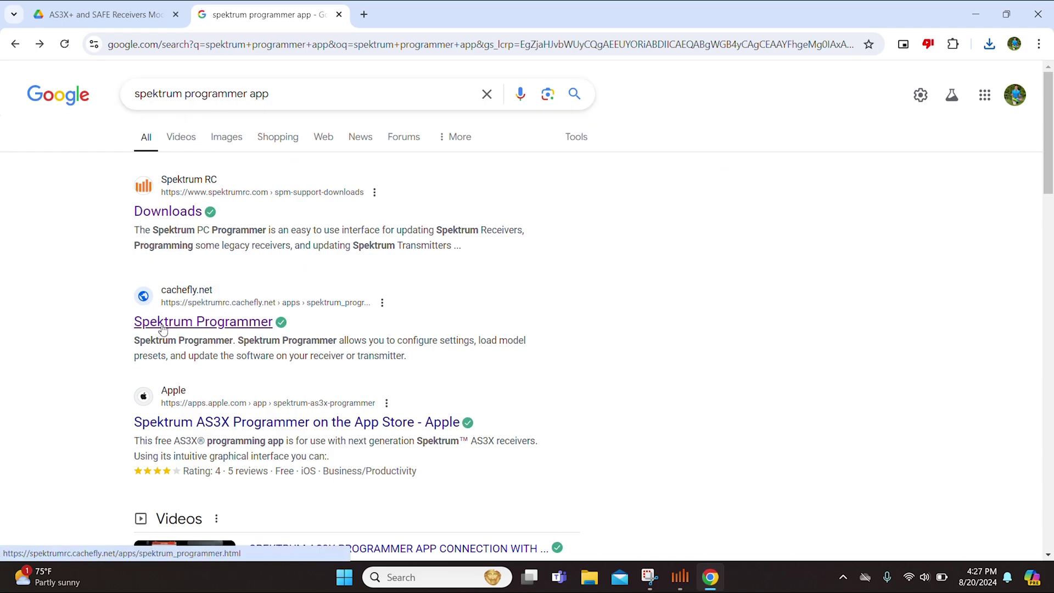
scroll(321, 266, "down", 10)
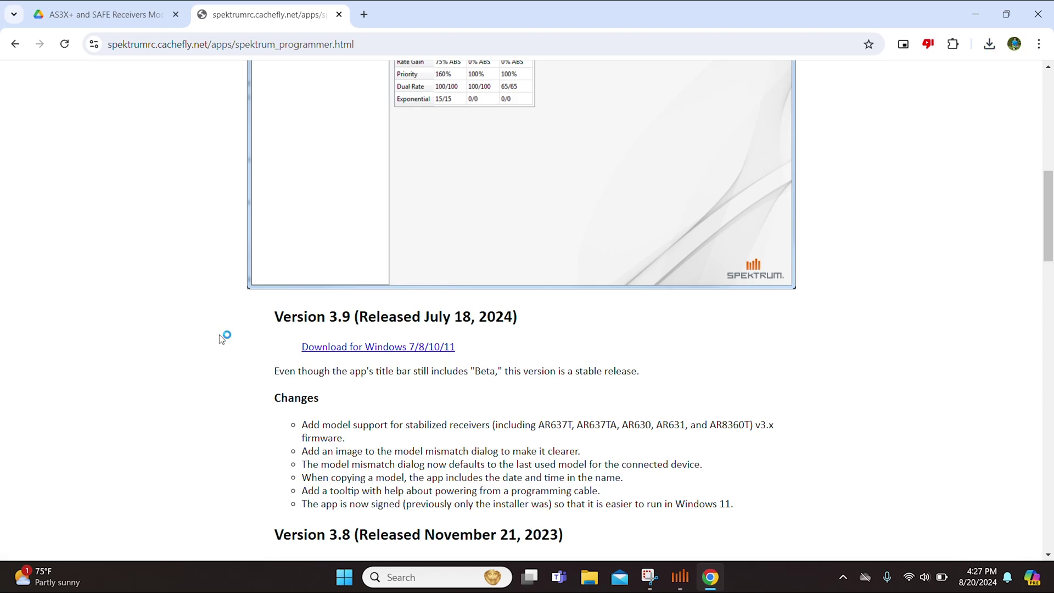
key("alt+Tab")
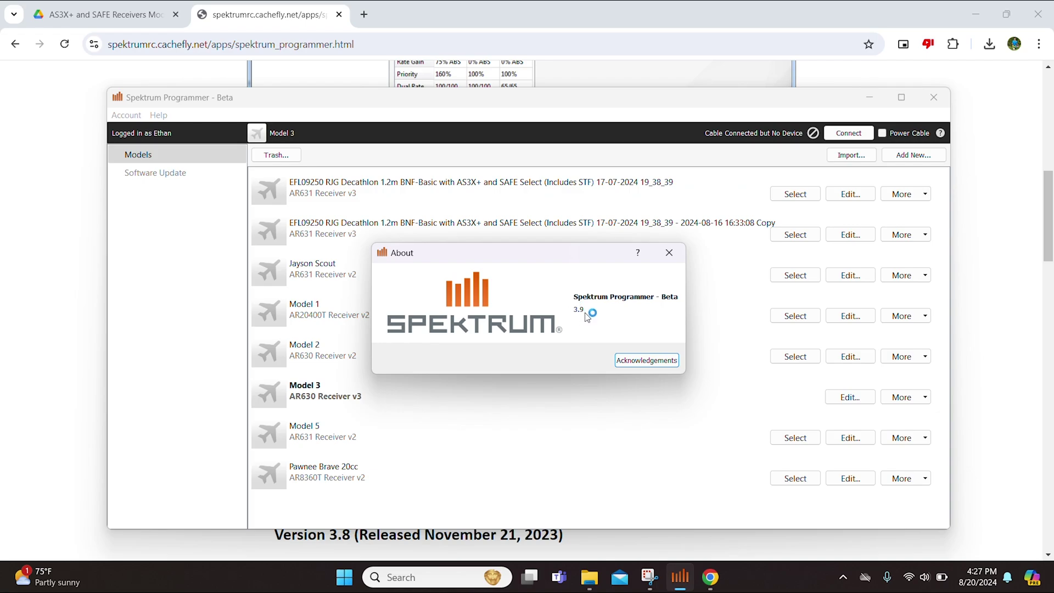
left_click(670, 252)
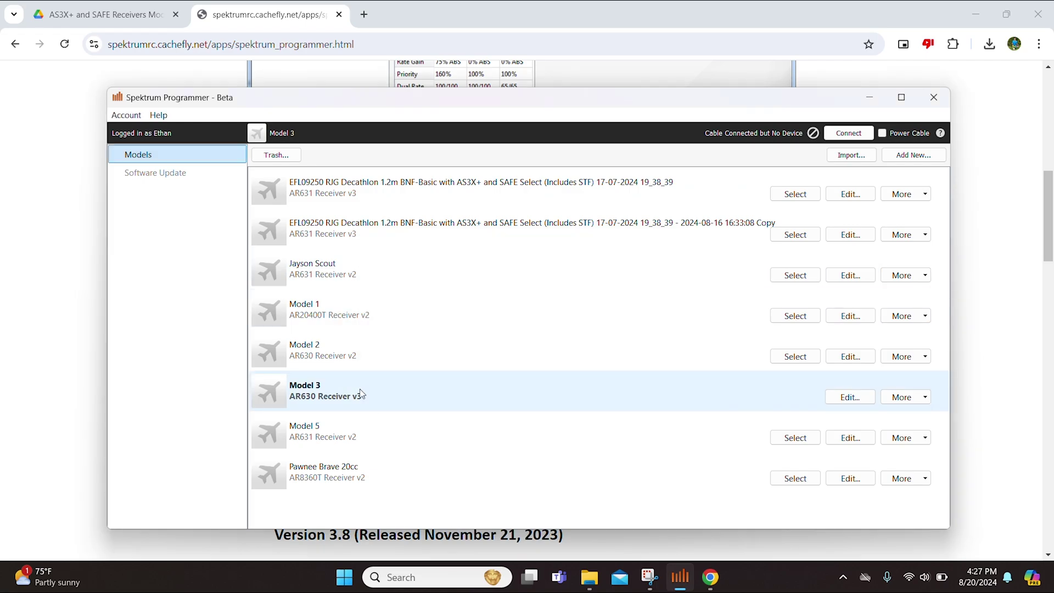
Step: Drag the EFL01950 .srm file from the Downloads folder onto the Spektrum Programmer model list
left_click(589, 577)
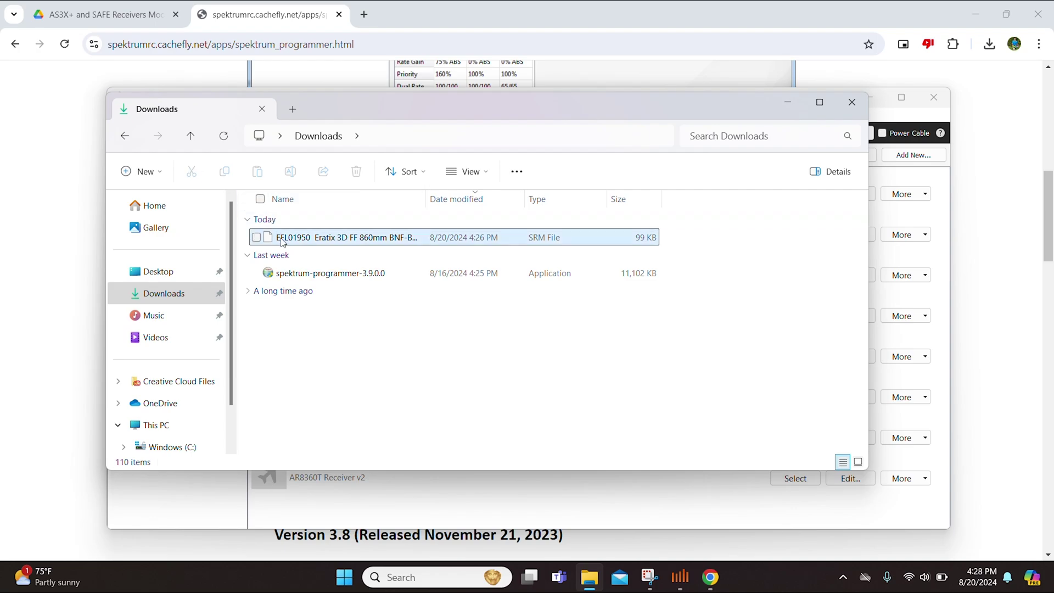
double_click(340, 237)
left_click_drag(407, 111, 454, 325)
left_click_drag(343, 453, 398, 228)
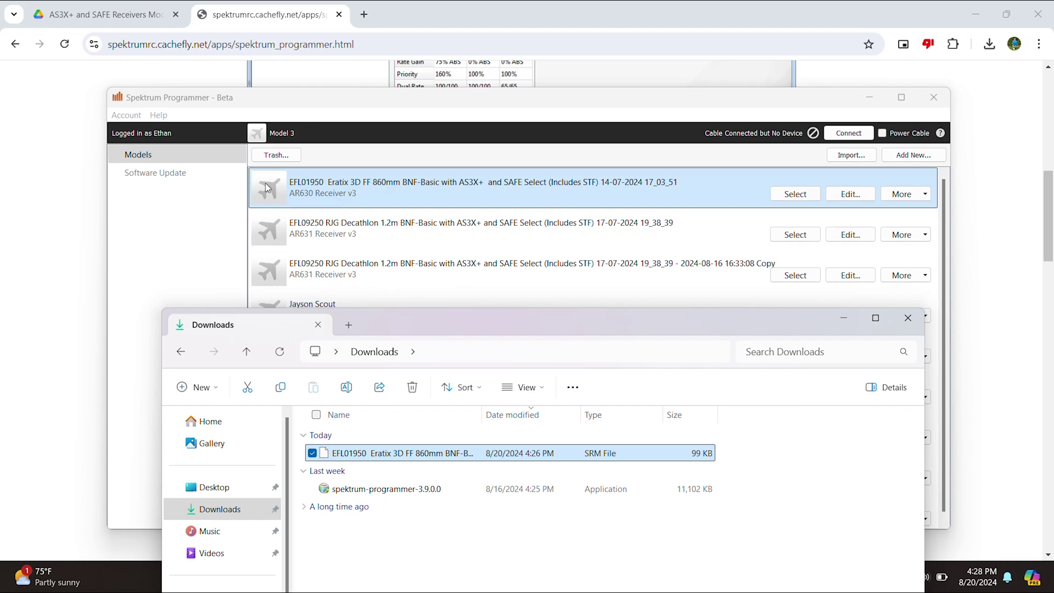
Step: Select the Eratix model, connect the receiver, and pick the EFL01950 preset from Show All in Model Mismatch
left_click(345, 185)
left_click(909, 318)
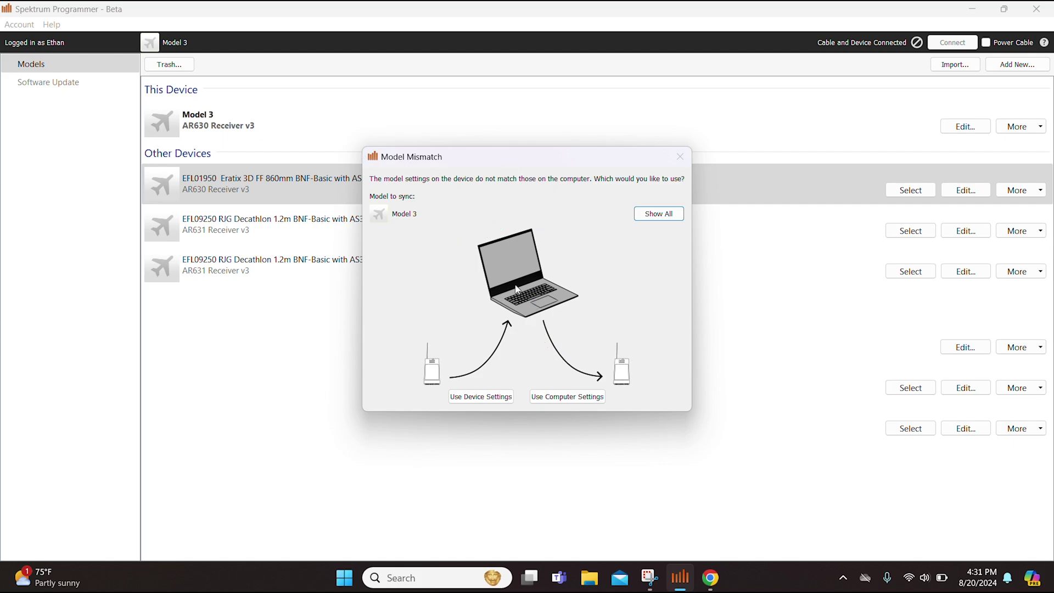
left_click_drag(523, 149, 539, 164)
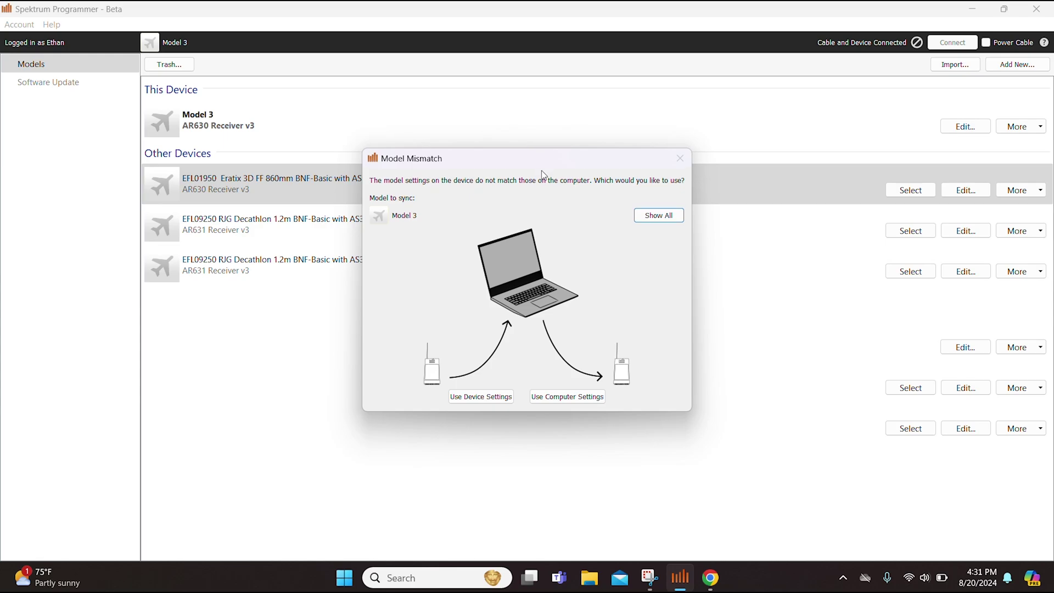
left_click(646, 220)
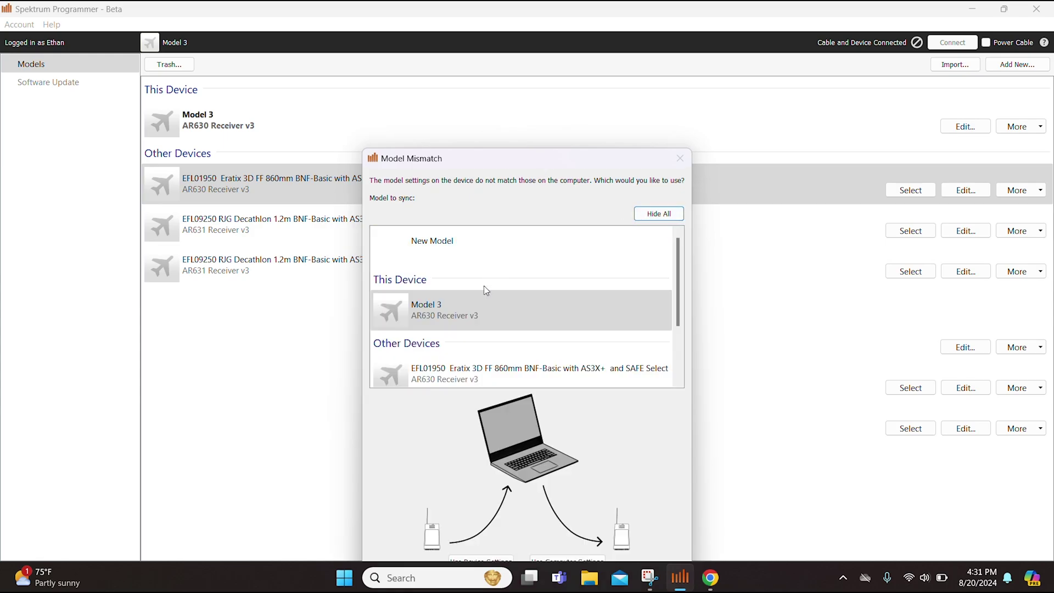
scroll(484, 286, "down", 3)
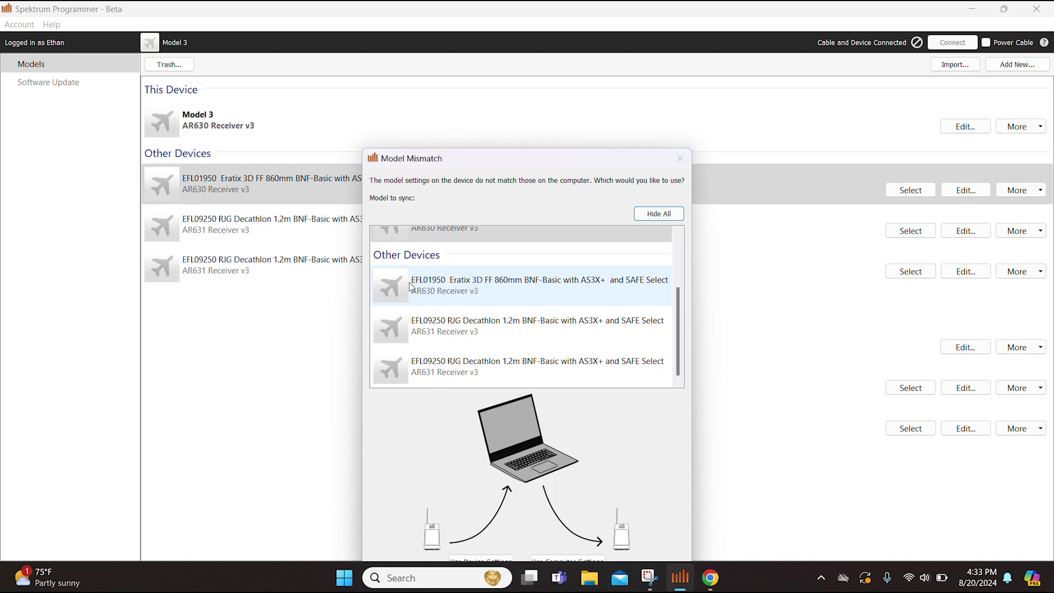
left_click(438, 284)
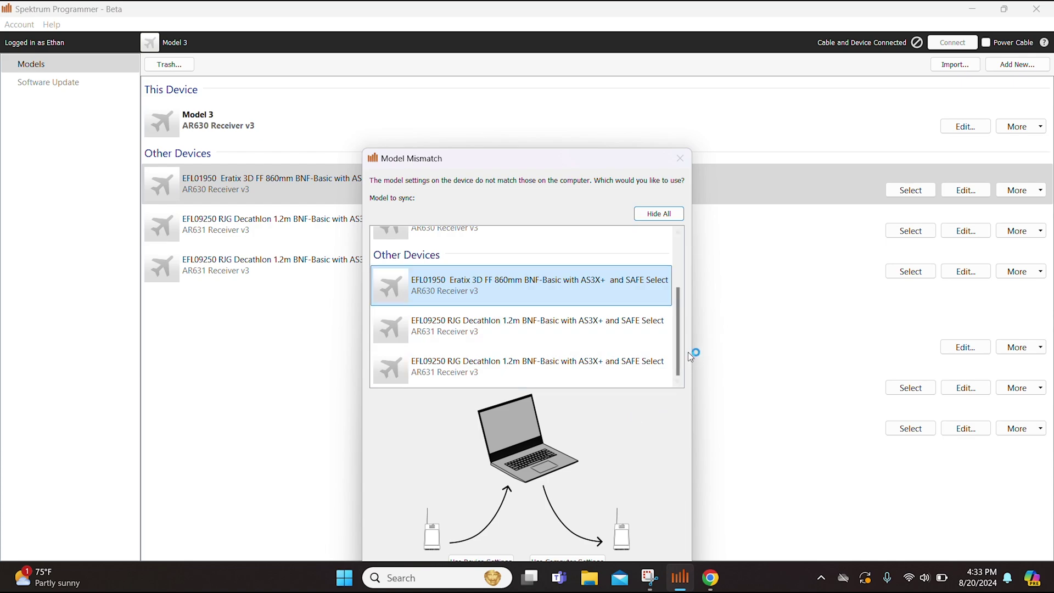
left_click_drag(604, 164, 599, 122)
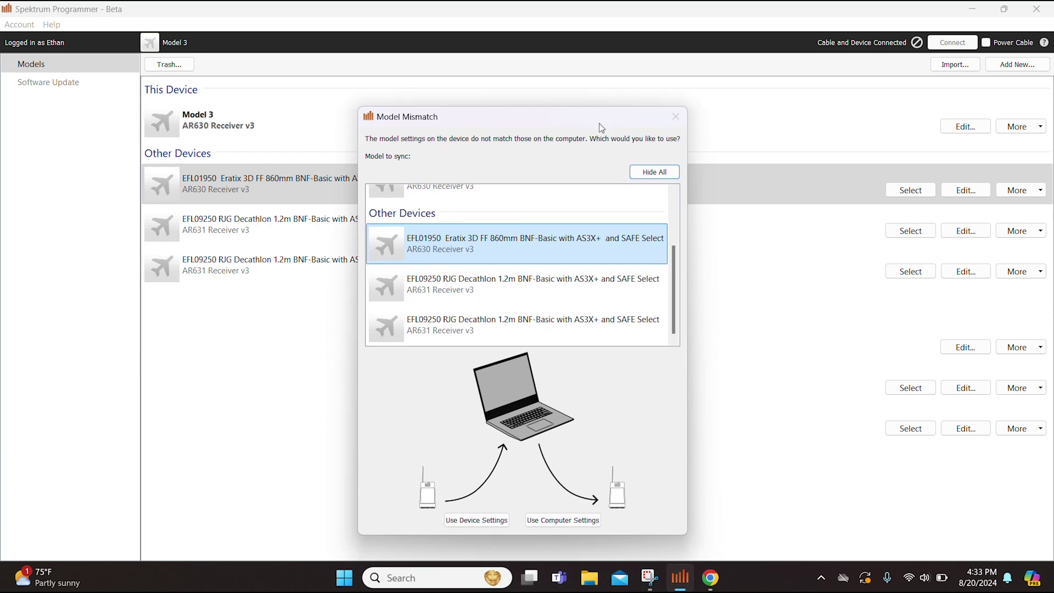
Step: Choose Use Computer Settings to write the EFL01950 Eratix settings to the receiver
left_click(556, 522)
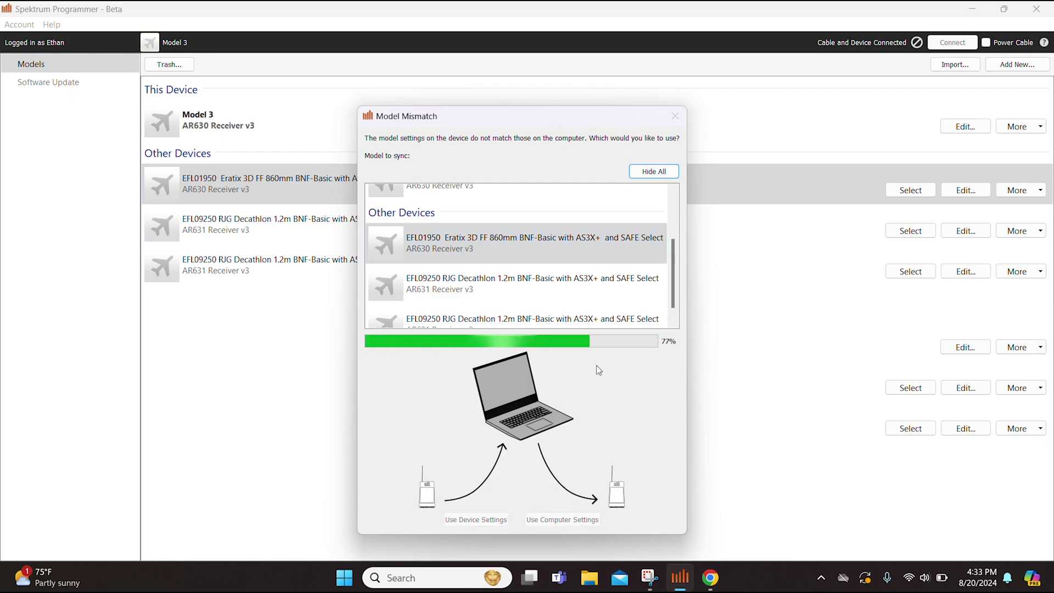